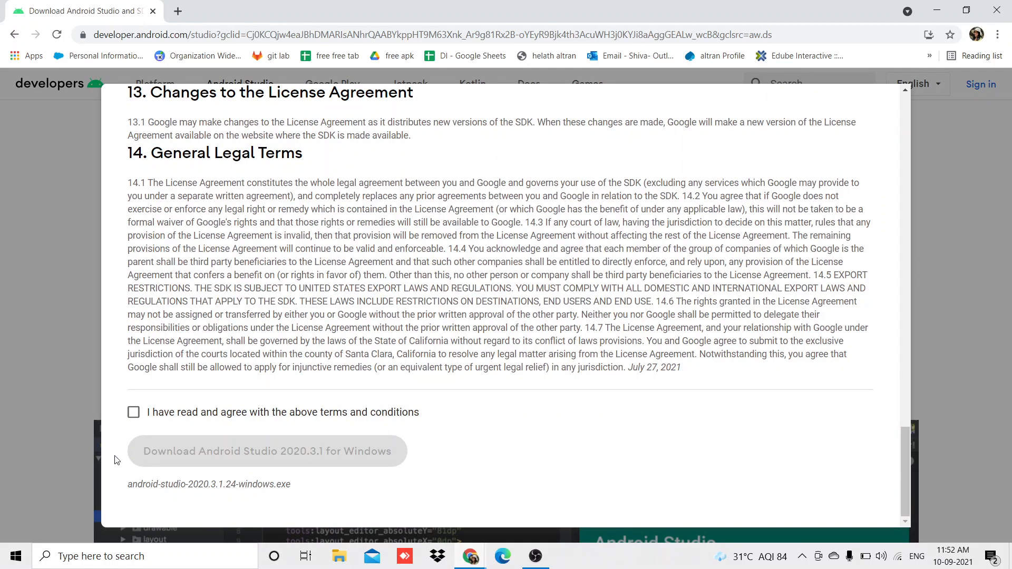
# Agree to the license terms and download Android Studio 2020.3.1 for Windows.
pyautogui.click(133, 412)
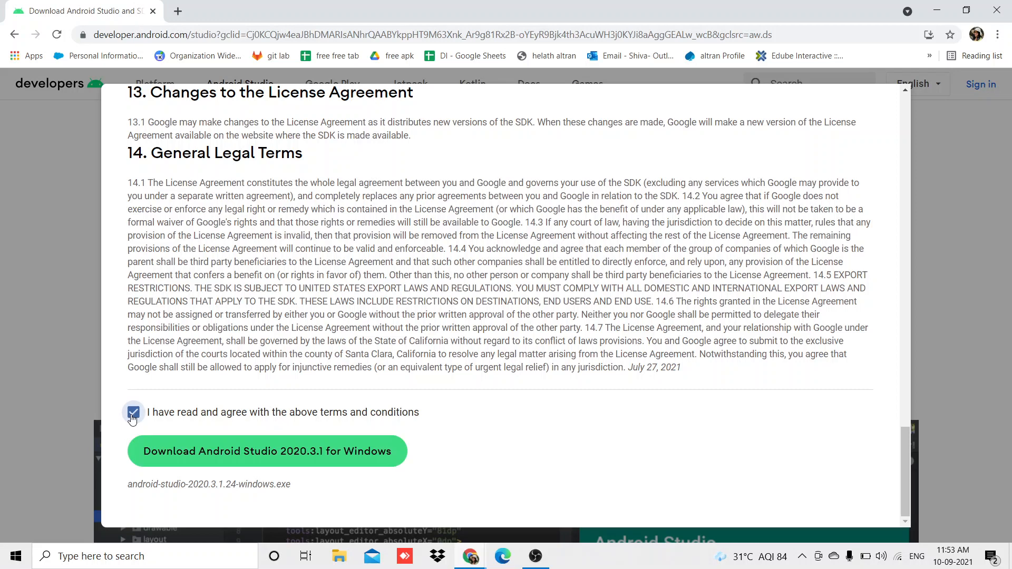
pyautogui.click(202, 450)
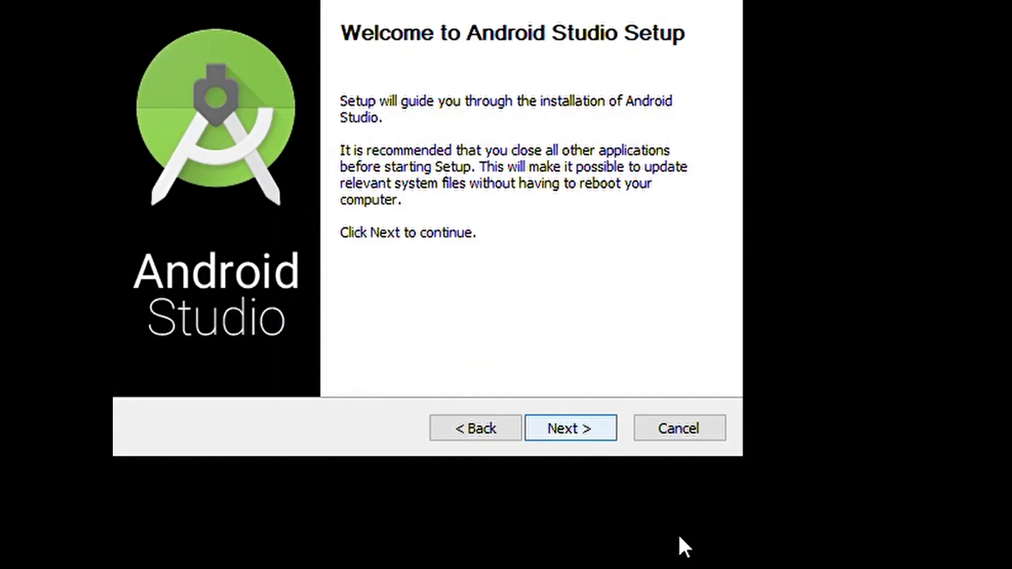
# Install Android Studio with the Android Virtual Device component in C:\Program Files\Android\Android Studio2.
pyautogui.press('Return')
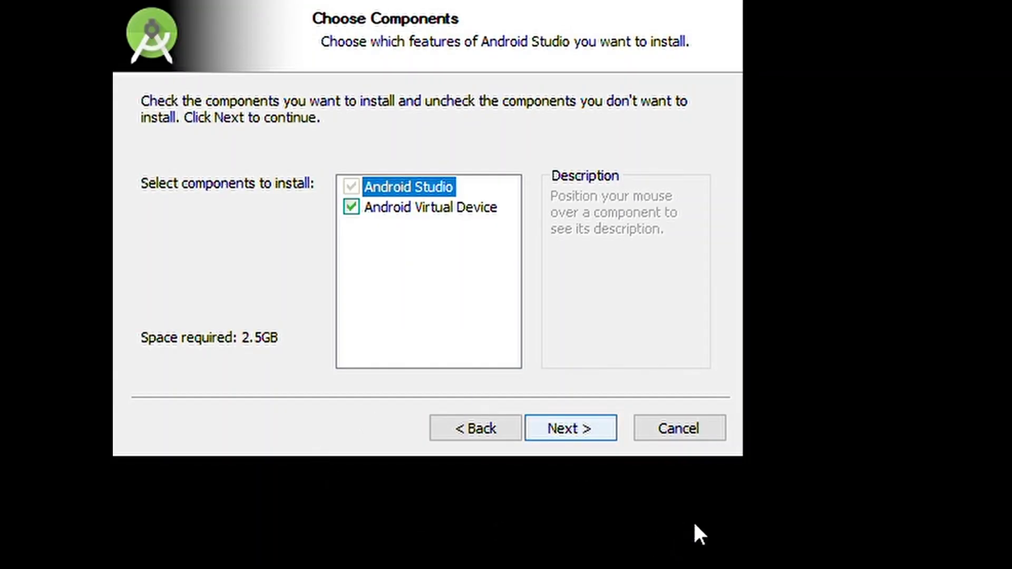
pyautogui.press('Return')
pyautogui.press('Return')
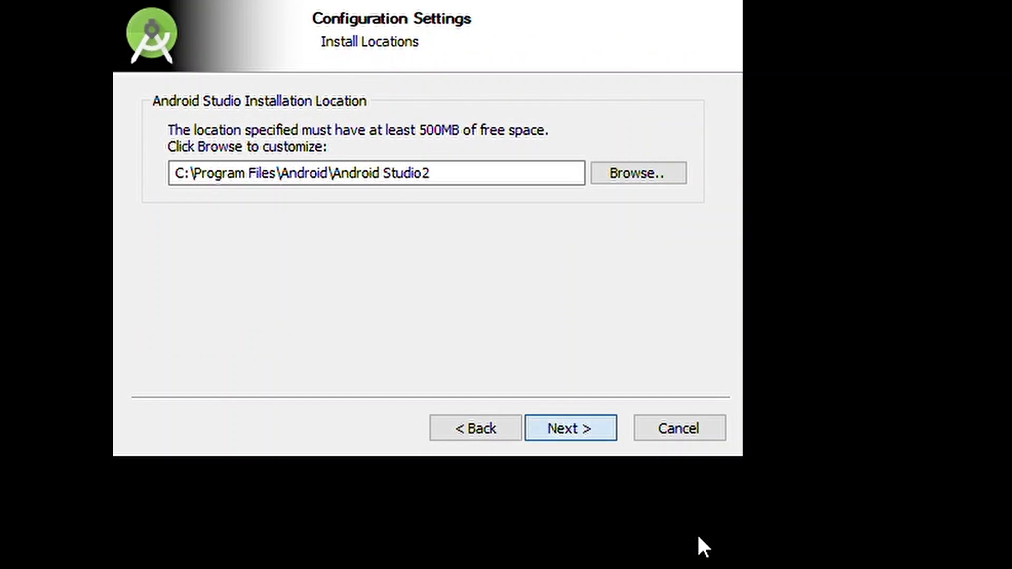
pyautogui.press('Return')
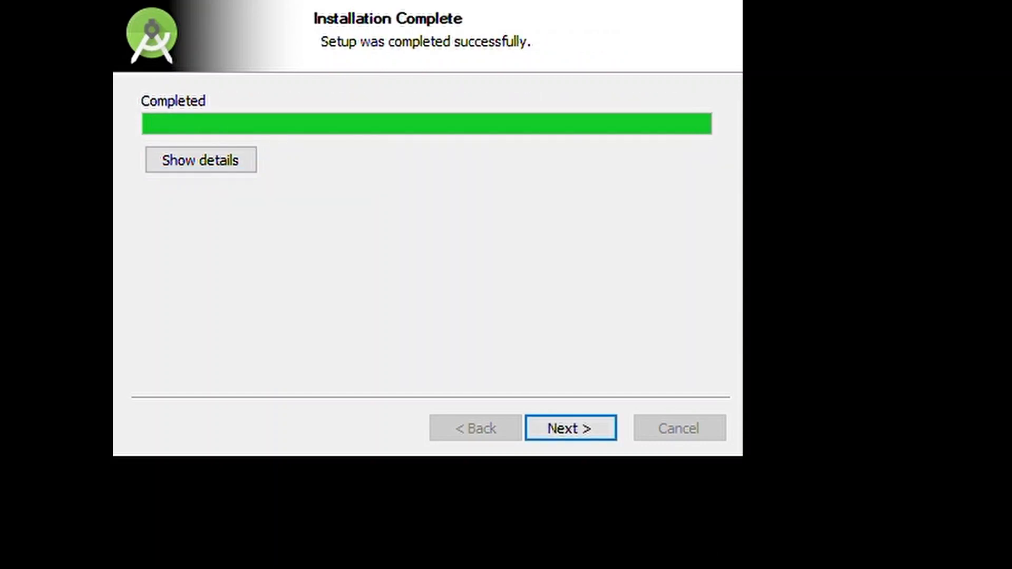
pyautogui.press('Return')
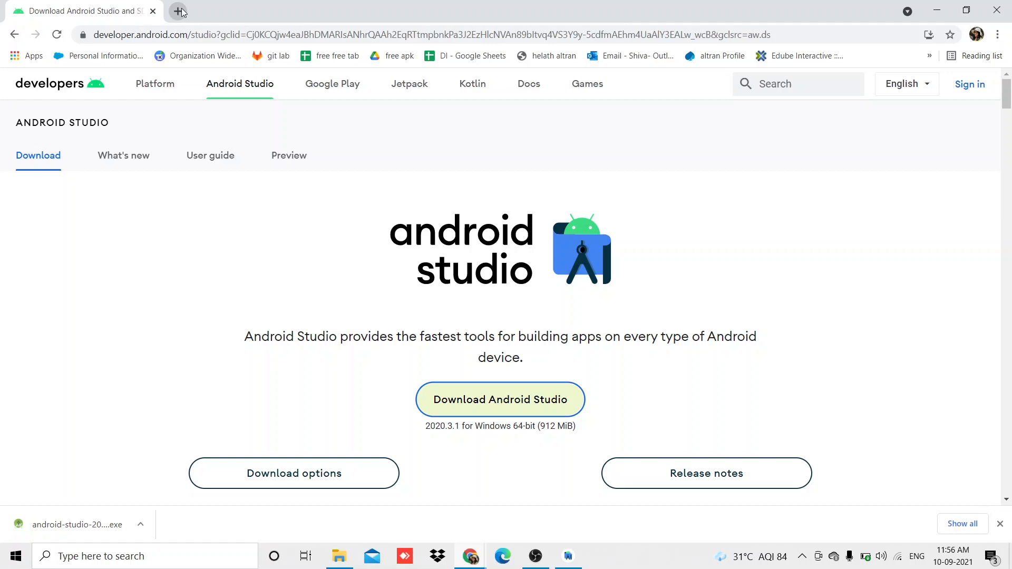
# Switch to the browser, search for "flutter documentation" in a new tab, and open the Flutter site's Get started install page.
pyautogui.click(179, 11)
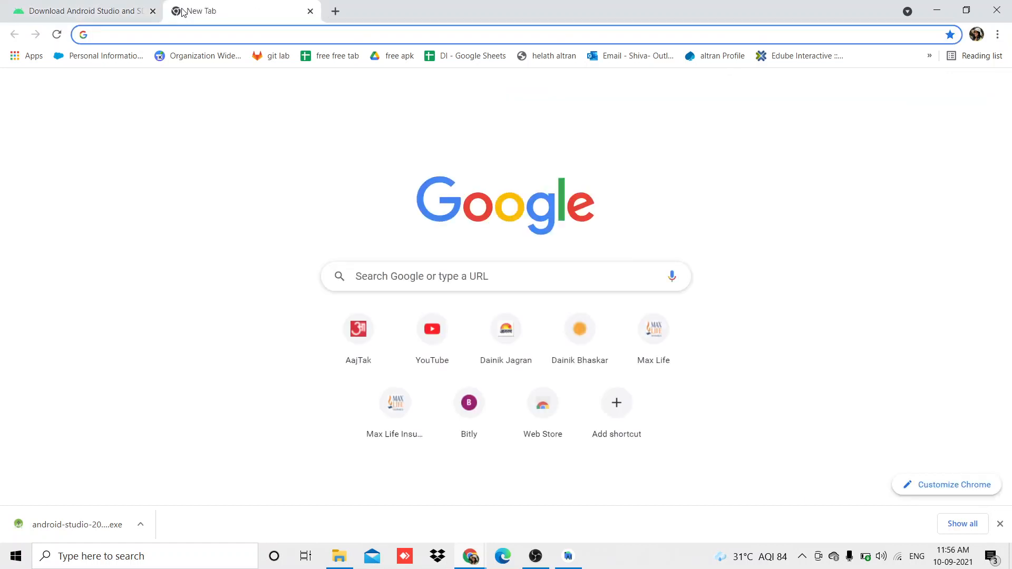
pyautogui.write('flu')
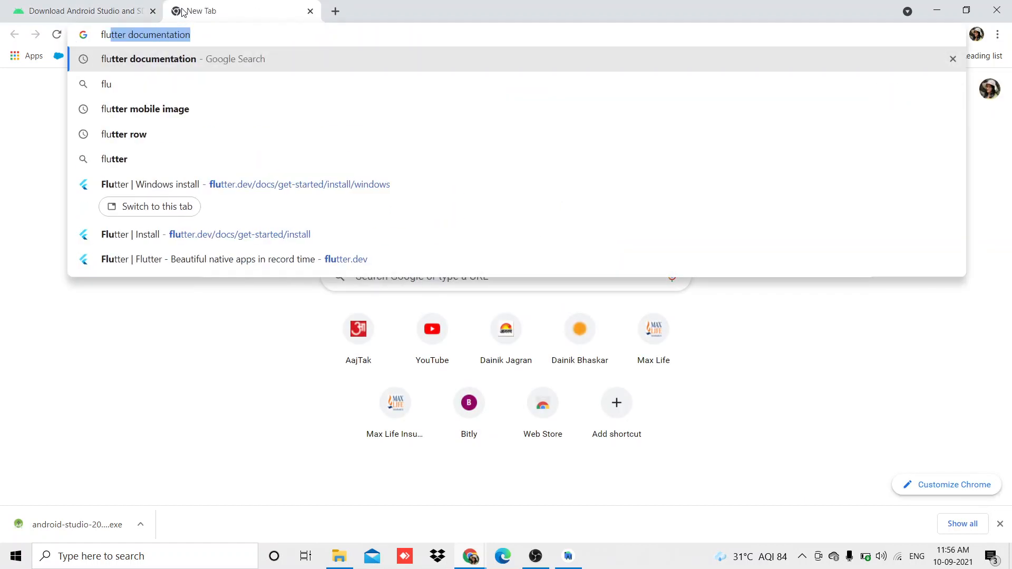
pyautogui.press('Return')
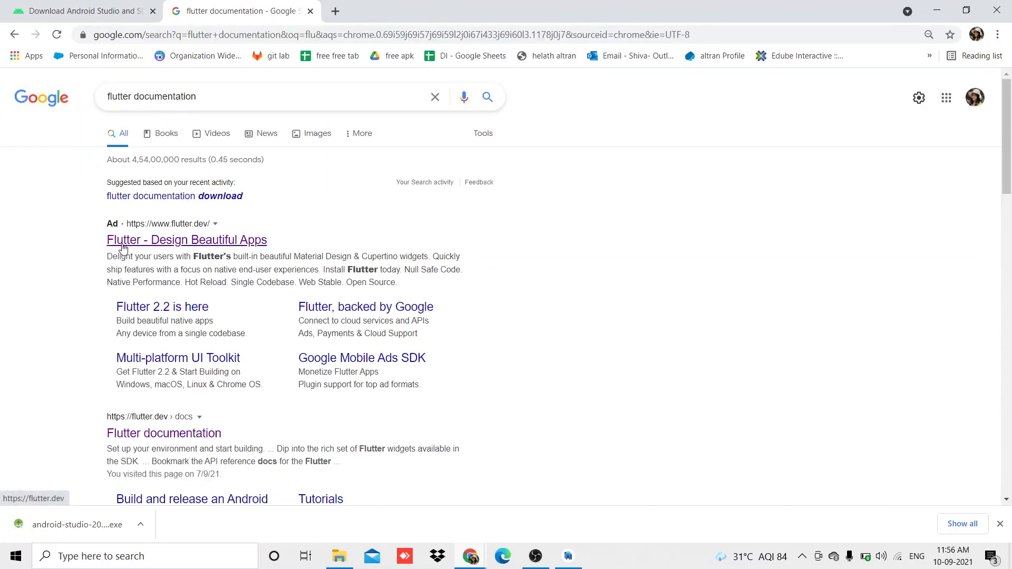
pyautogui.click(121, 243)
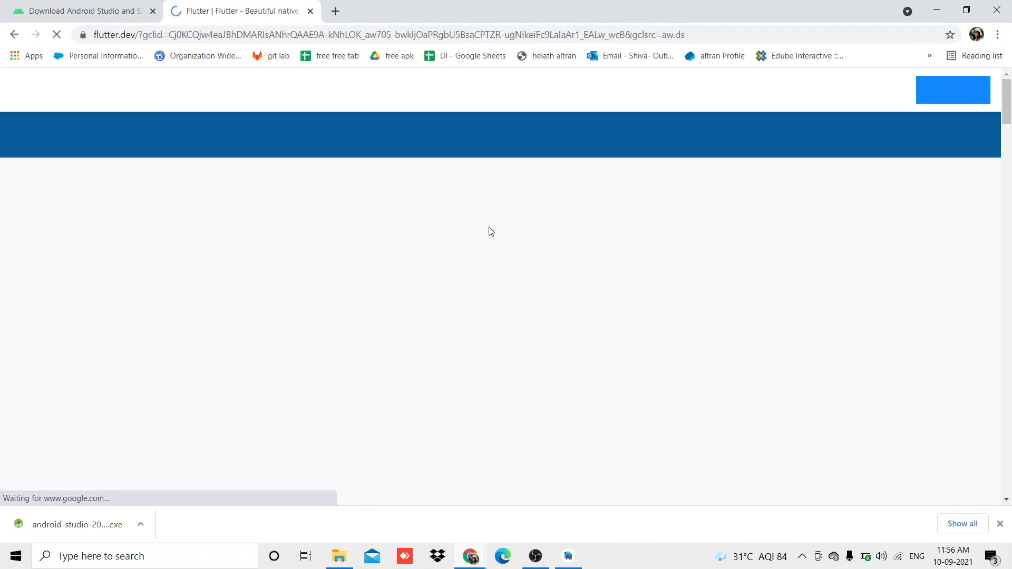
pyautogui.scroll(-10, 441, 324)
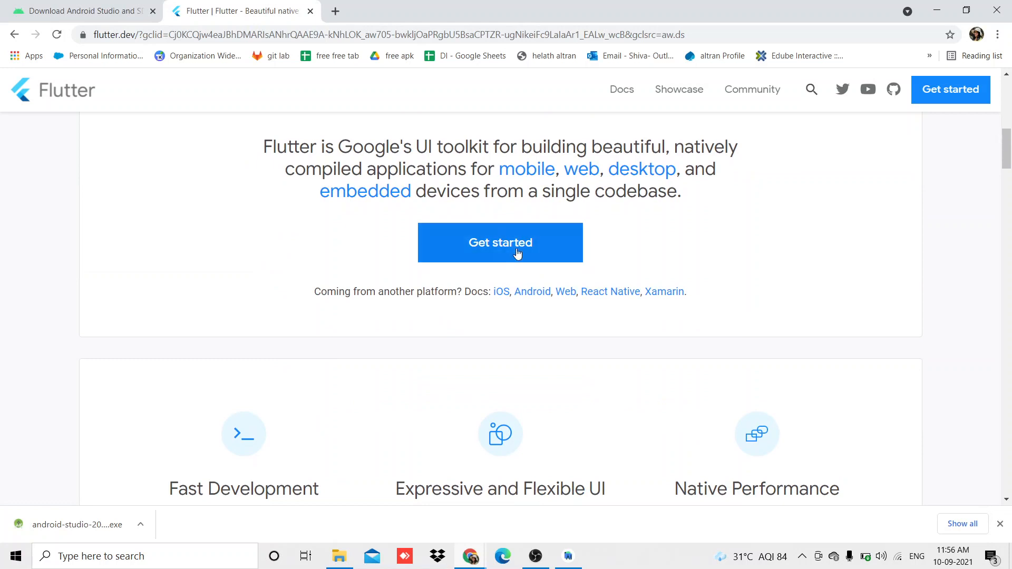
pyautogui.click(491, 249)
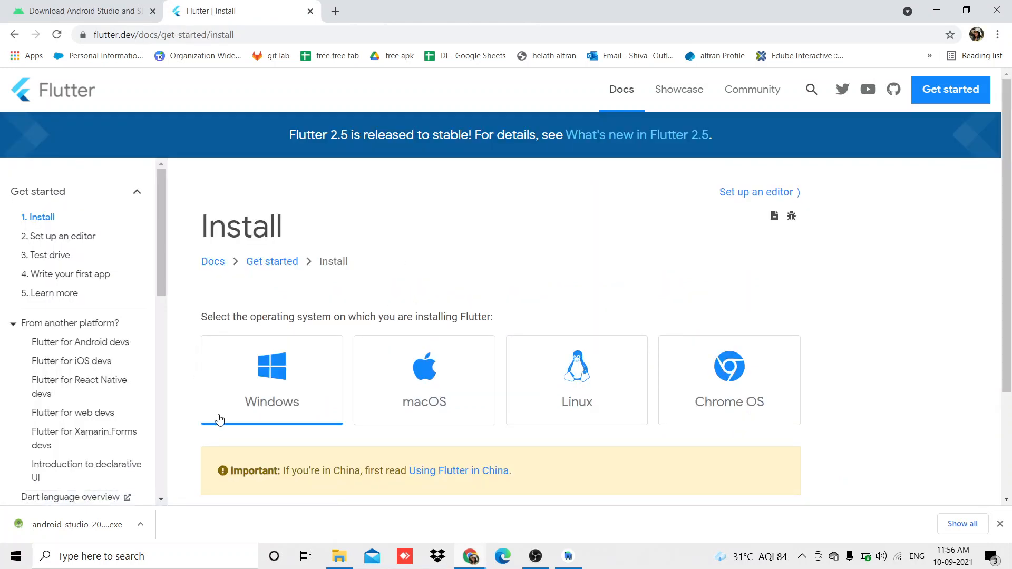
# Choose Windows as the operating system and download the SDK bundle flutter_windows_2.5.0-stable.zip.
pyautogui.scroll(-2, 205, 448)
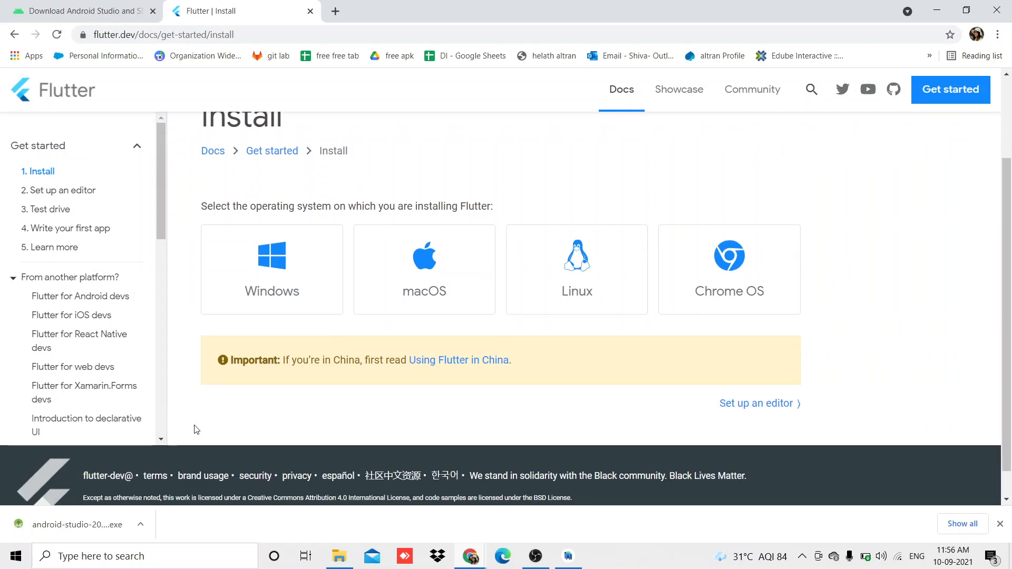
pyautogui.click(268, 282)
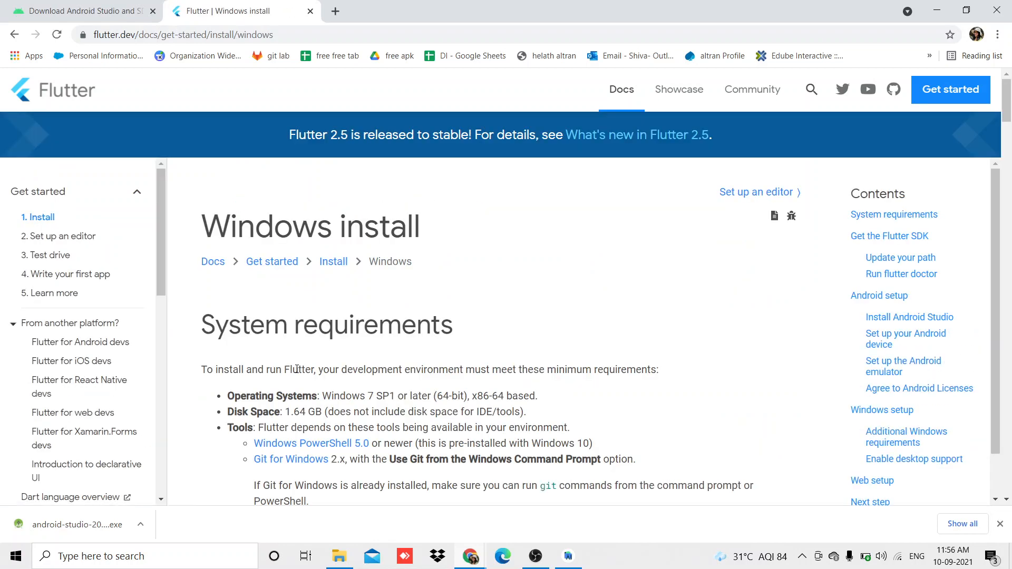
pyautogui.scroll(-5, 297, 369)
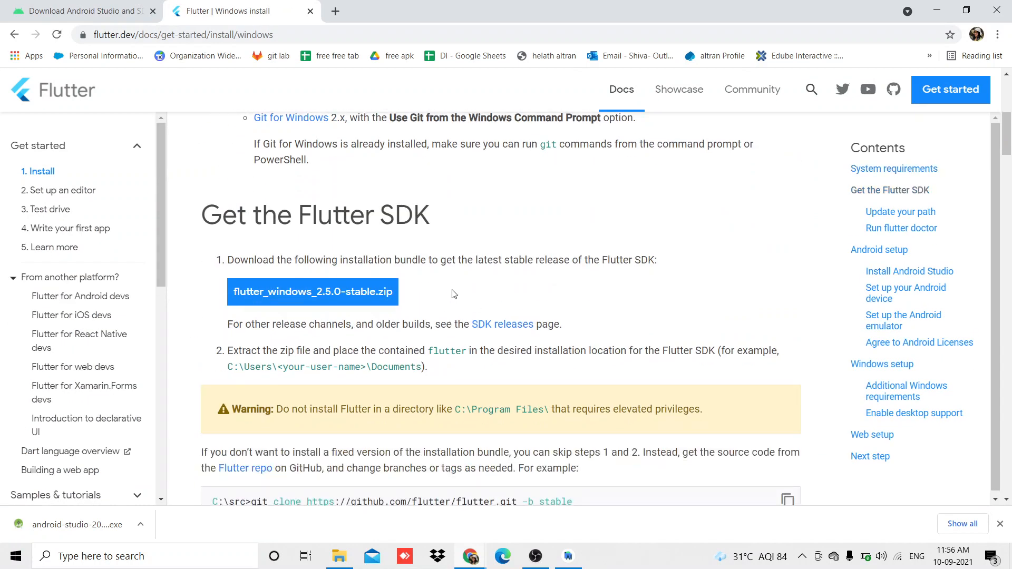
pyautogui.scroll(-3, 438, 287)
pyautogui.scroll(2, 439, 287)
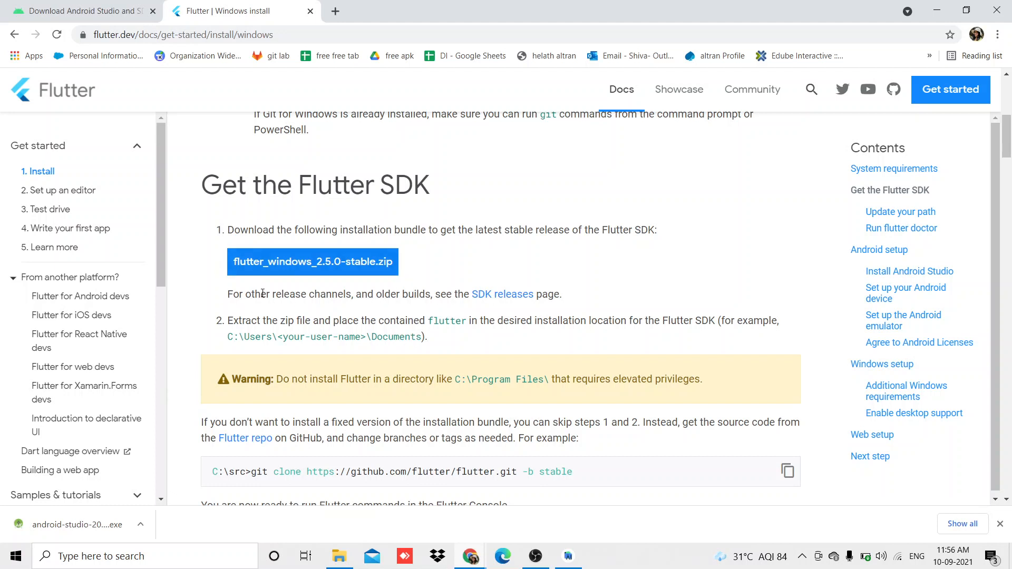
pyautogui.scroll(-1, 370, 410)
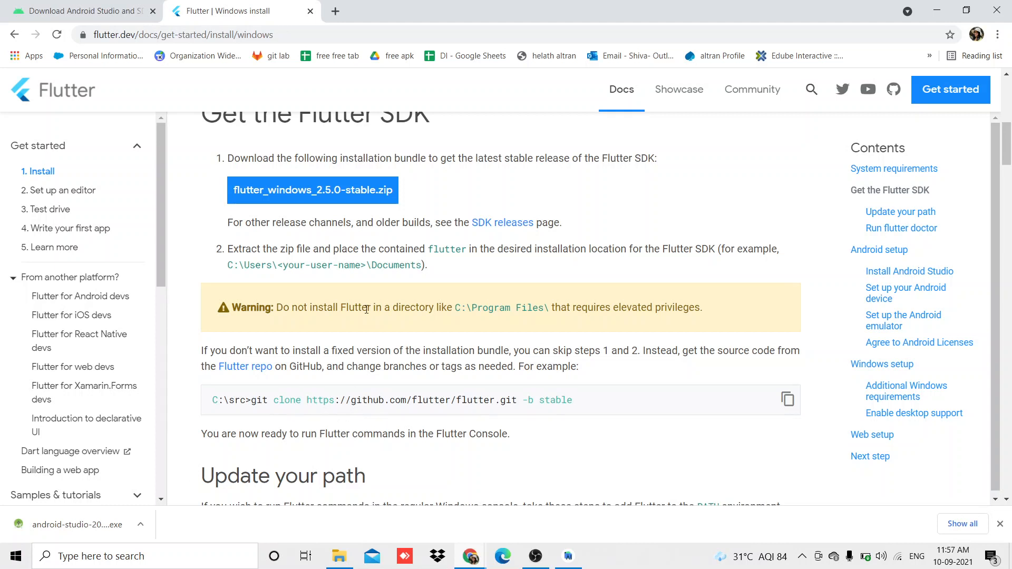
pyautogui.click(338, 197)
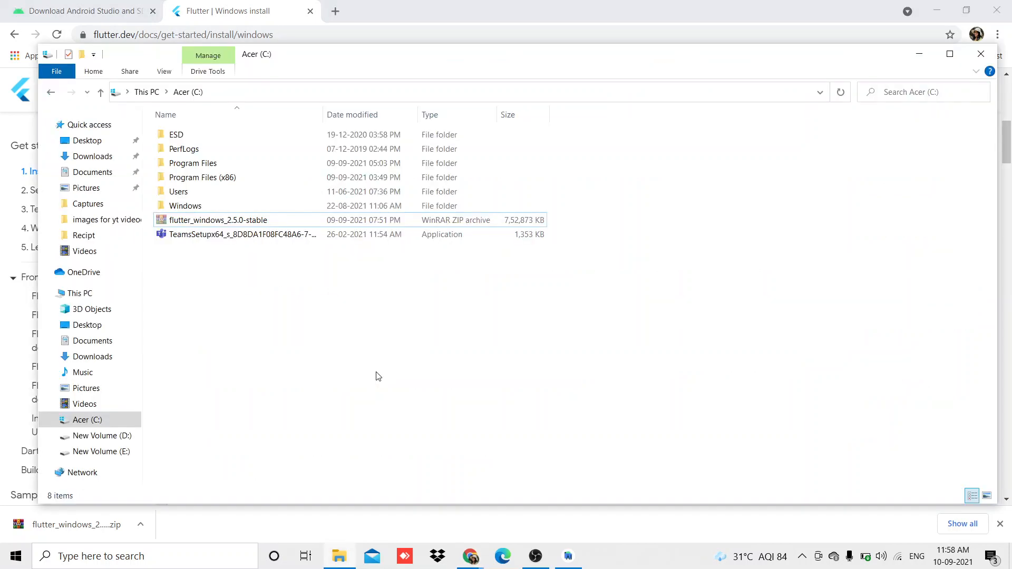
# Create a folder named src in the root of the Acer (C:) drive.
pyautogui.rightClick(469, 286)
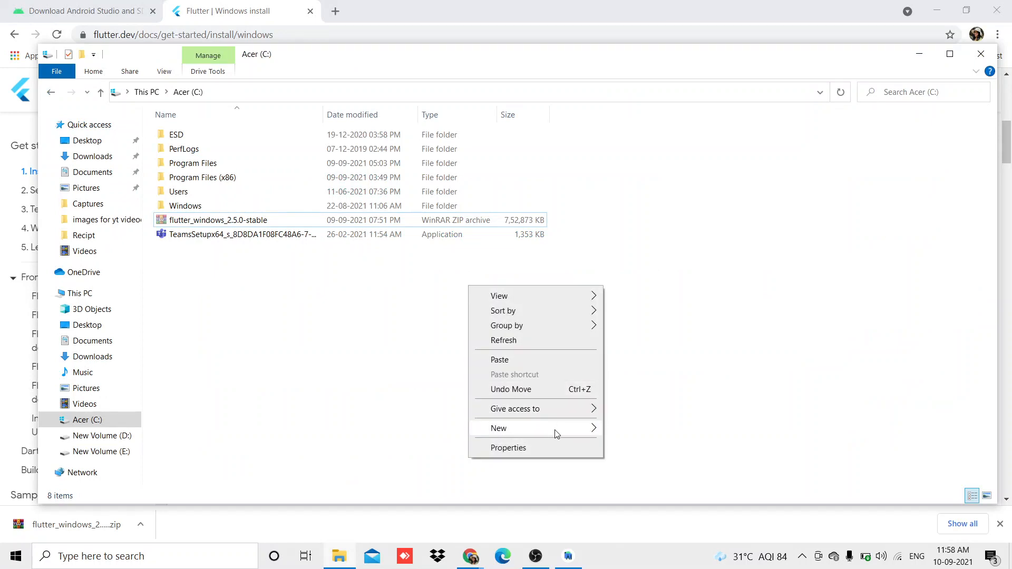
pyautogui.moveTo(556, 433)
pyautogui.click(672, 291)
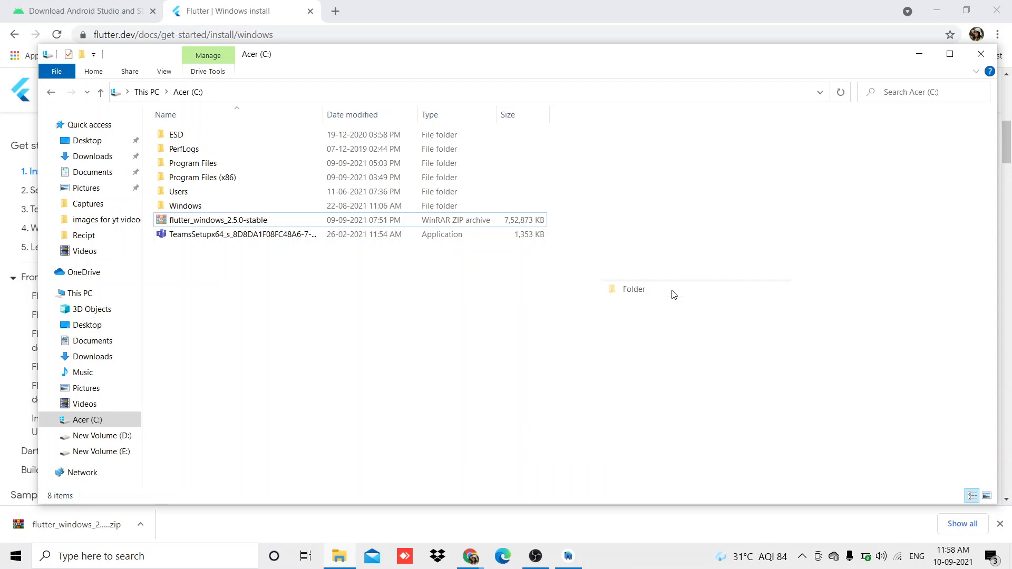
pyautogui.write('src')
pyautogui.press('Return')
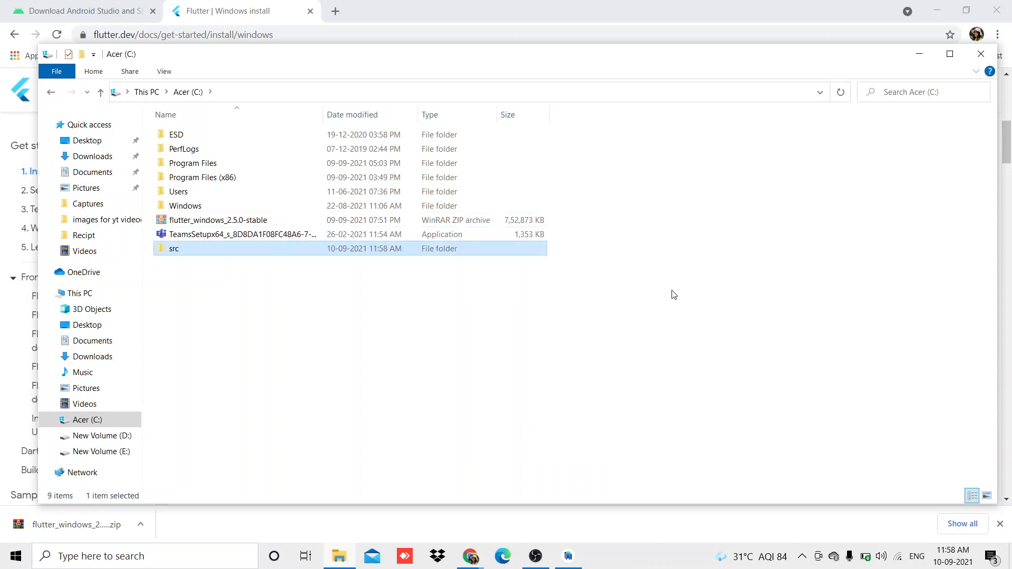
# Paste the flutter_windows_2.5.0-stable archive into the src folder and extract it there.
pyautogui.doubleClick(328, 254)
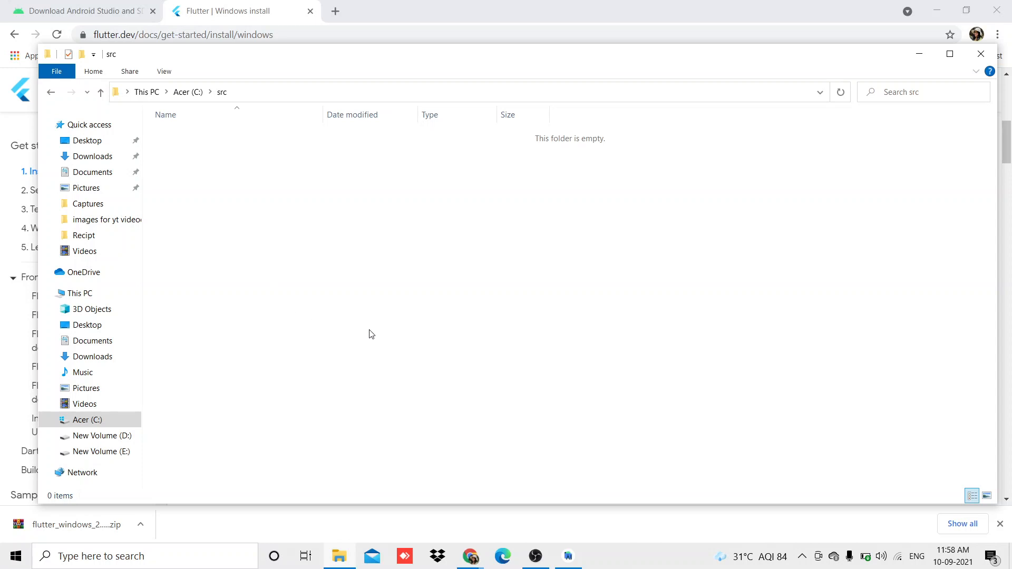
pyautogui.hotkey('ctrl', 'v')
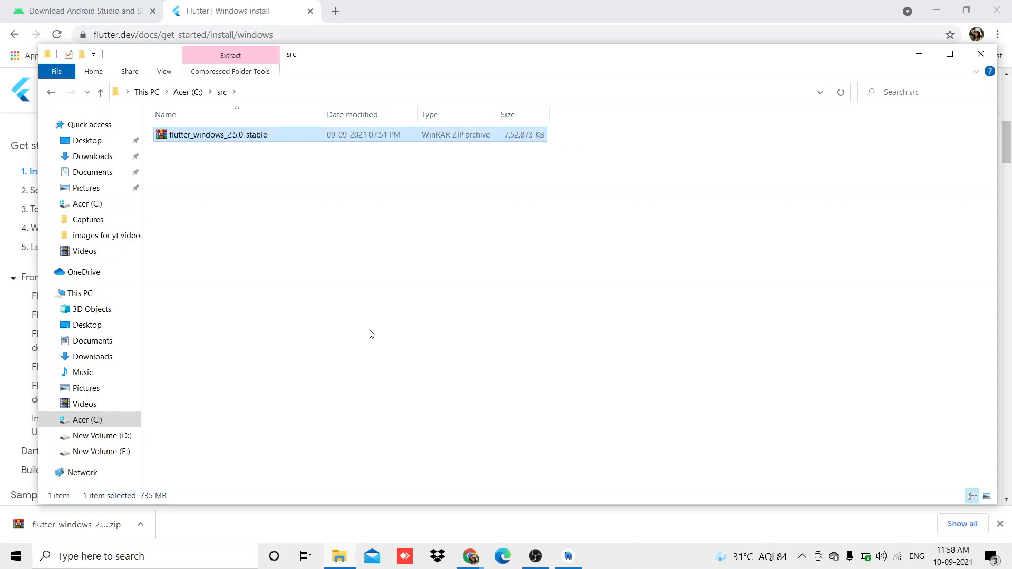
pyautogui.rightClick(283, 139)
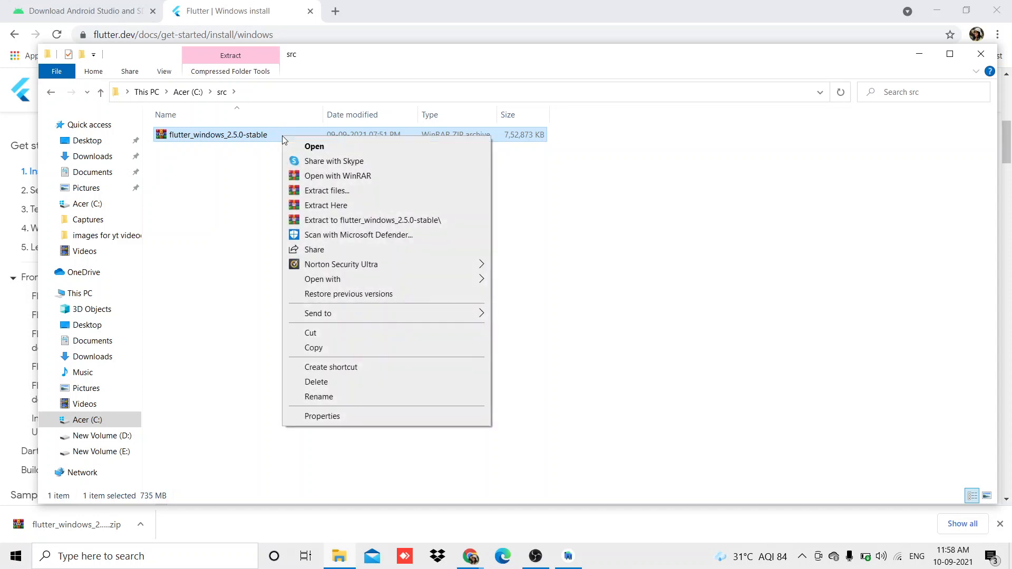
pyautogui.click(323, 206)
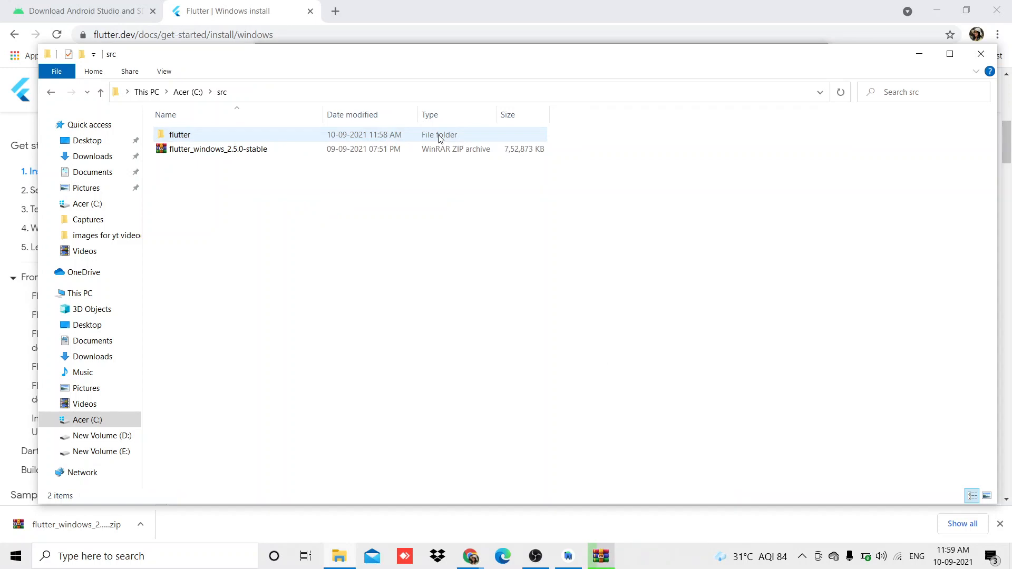
# Open the extracted flutter folder and launch the flutter_console batch file.
pyautogui.doubleClick(333, 138)
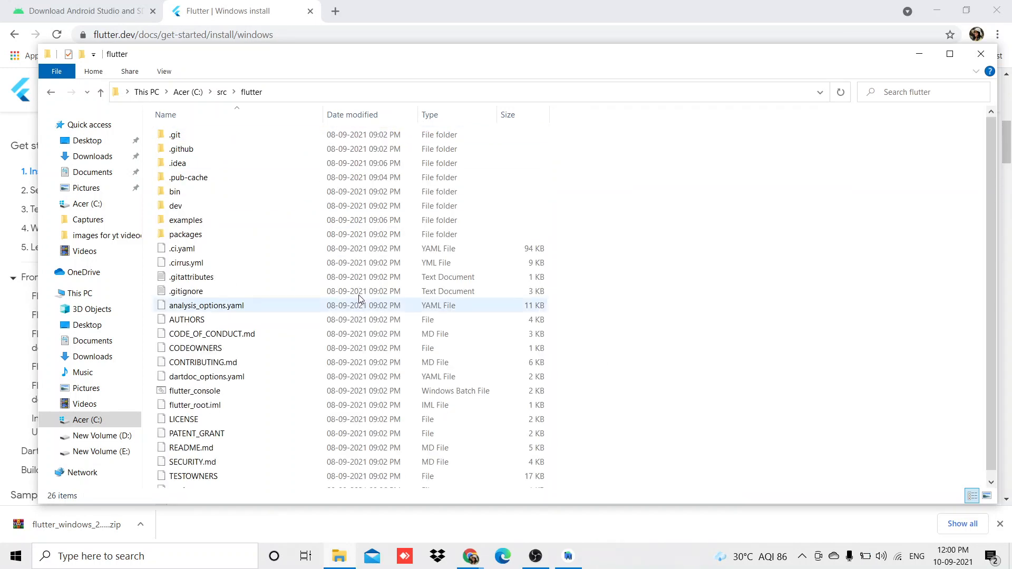
pyautogui.scroll(-1, 452, 345)
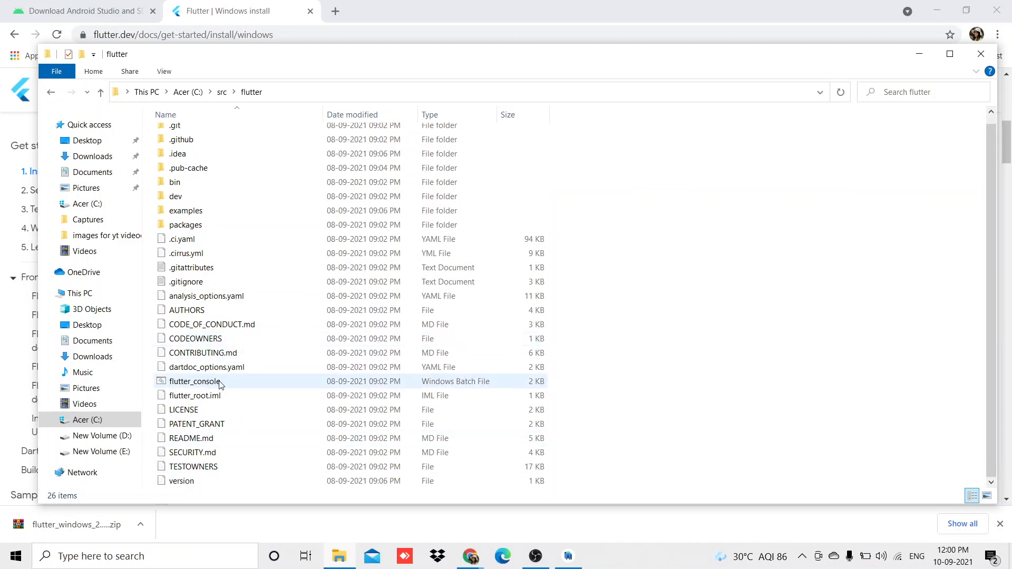
pyautogui.doubleClick(220, 383)
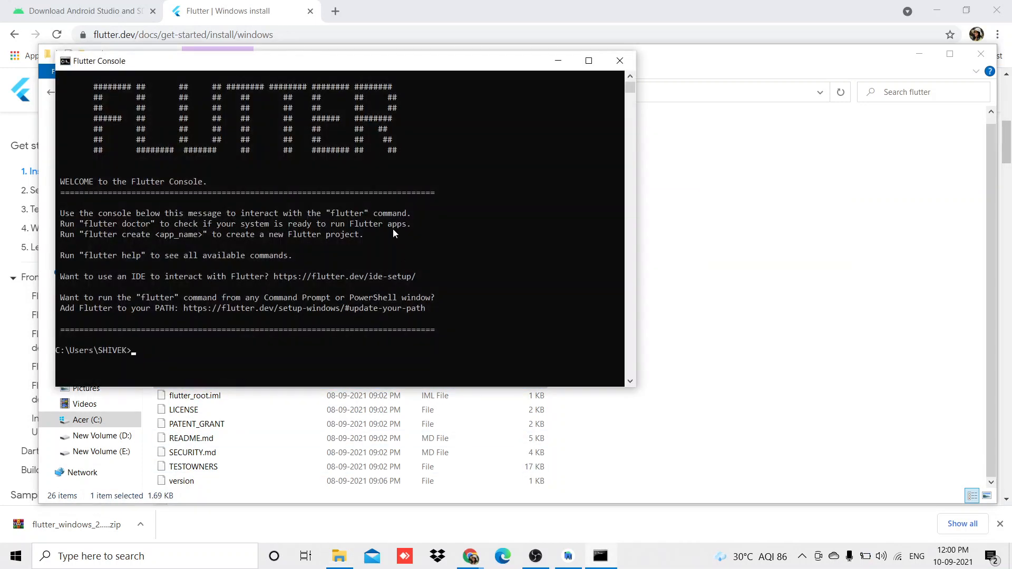
# Run "flutter doctor" in the Flutter Console to check the system setup.
pyautogui.write('fluter')
pyautogui.press('BackSpace')
pyautogui.press('Left')
pyautogui.press('Left')
pyautogui.write('ter doctor')
pyautogui.press('Return')
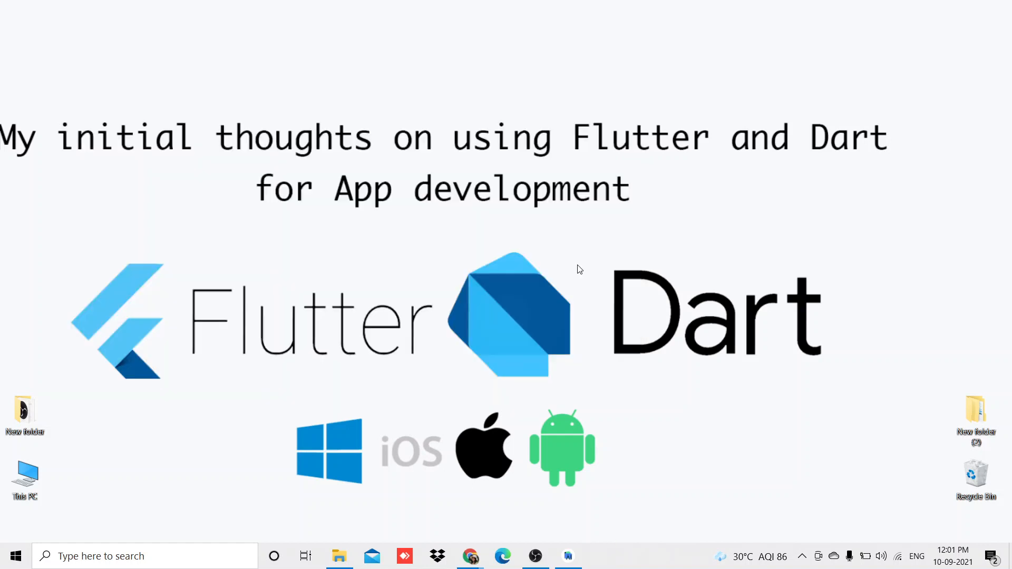
# Switch to Android Studio and search the plugin marketplace for "flut" to check the Flutter plugin.
pyautogui.click(569, 559)
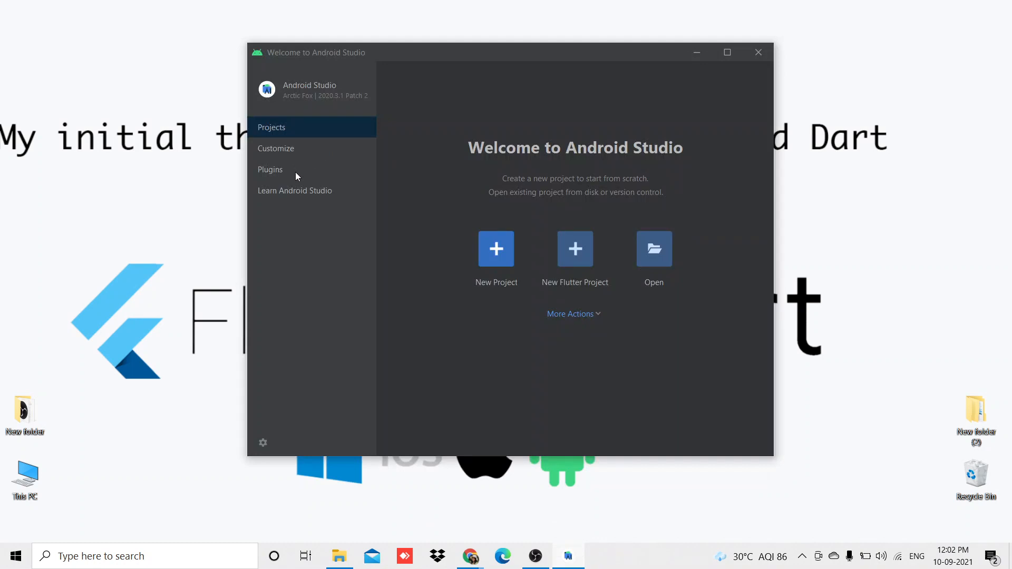
pyautogui.click(272, 170)
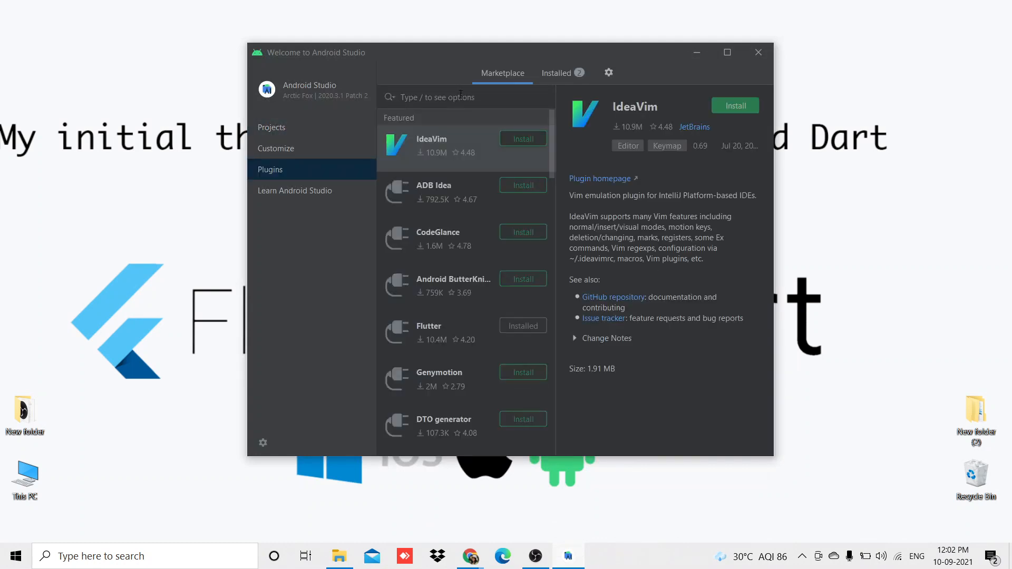
pyautogui.write('flu')
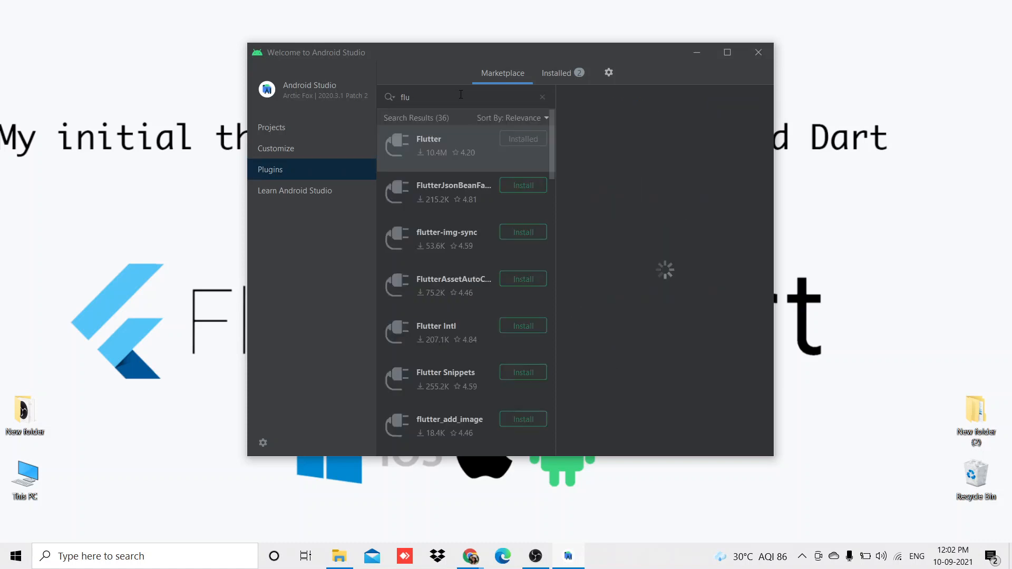
pyautogui.write('t')
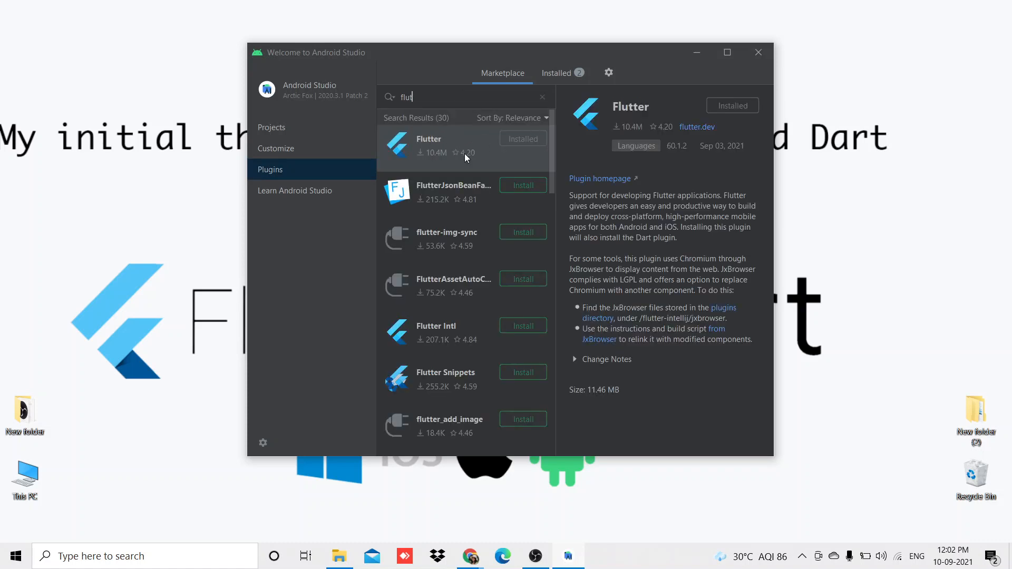
# Replace the plugin marketplace search with "dart" to check the Dart plugin.
pyautogui.press('BackSpace')
pyautogui.press('BackSpace')
pyautogui.press('BackSpace')
pyautogui.press('BackSpace')
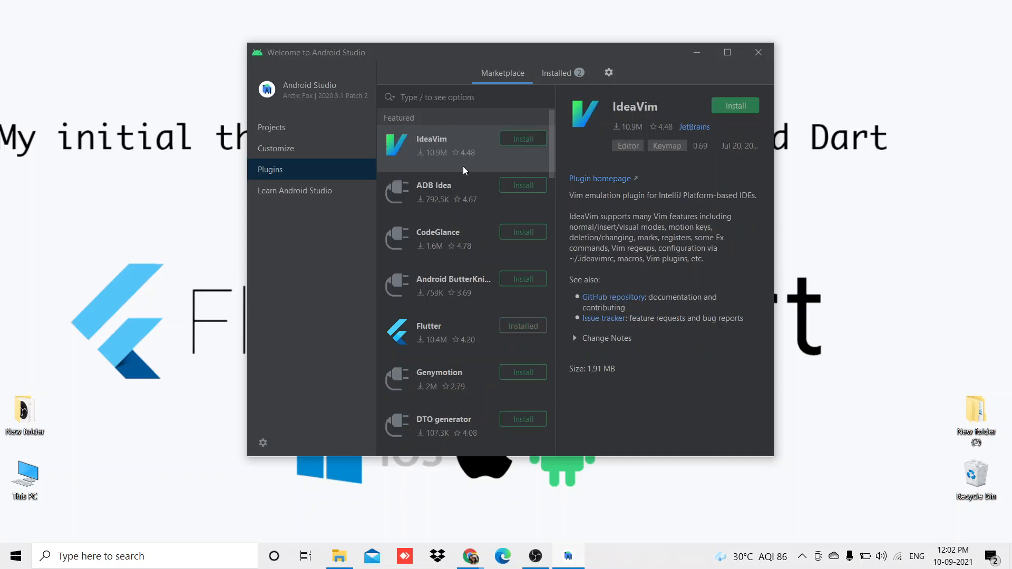
pyautogui.write('dart')
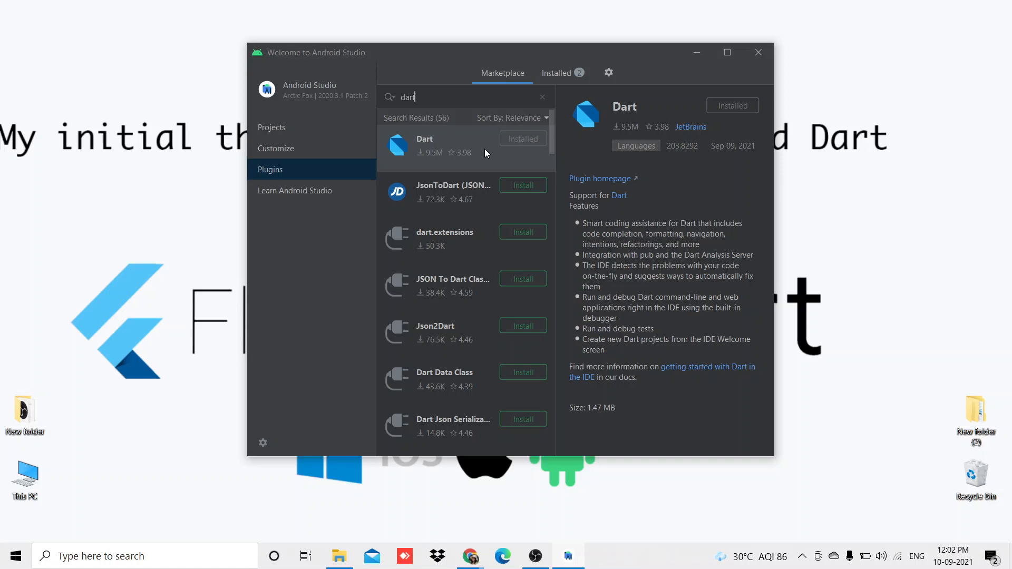
# Start a new Flutter project using C:\src\flutter as the Flutter SDK path and proceed to the project details.
pyautogui.click(309, 129)
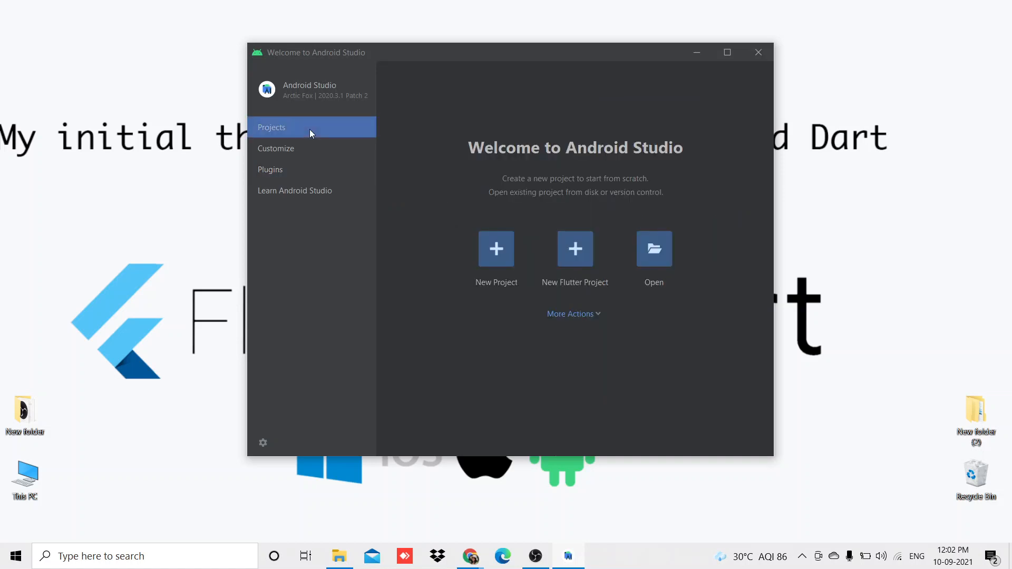
pyautogui.click(576, 252)
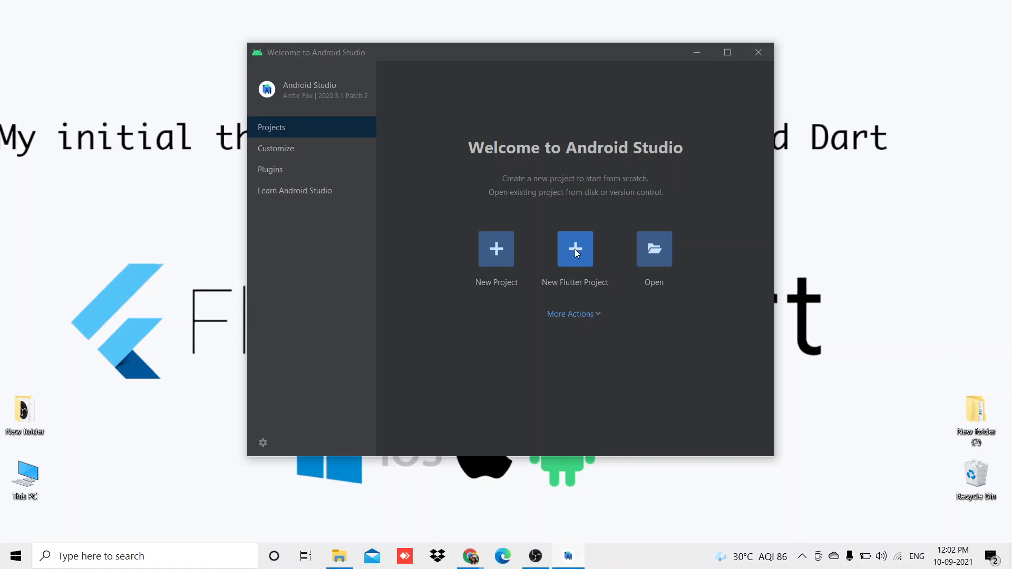
pyautogui.click(575, 249)
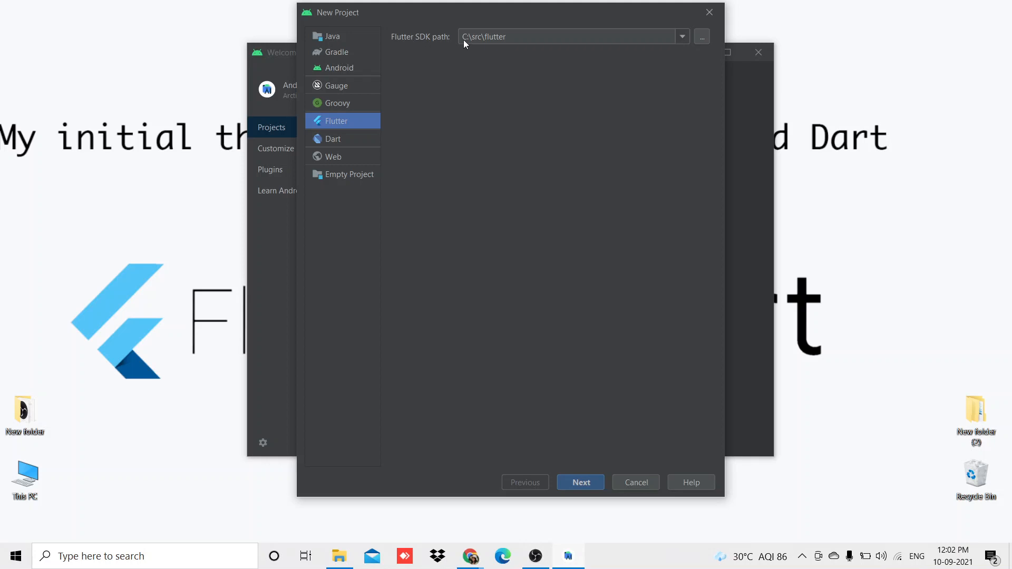
pyautogui.click(702, 38)
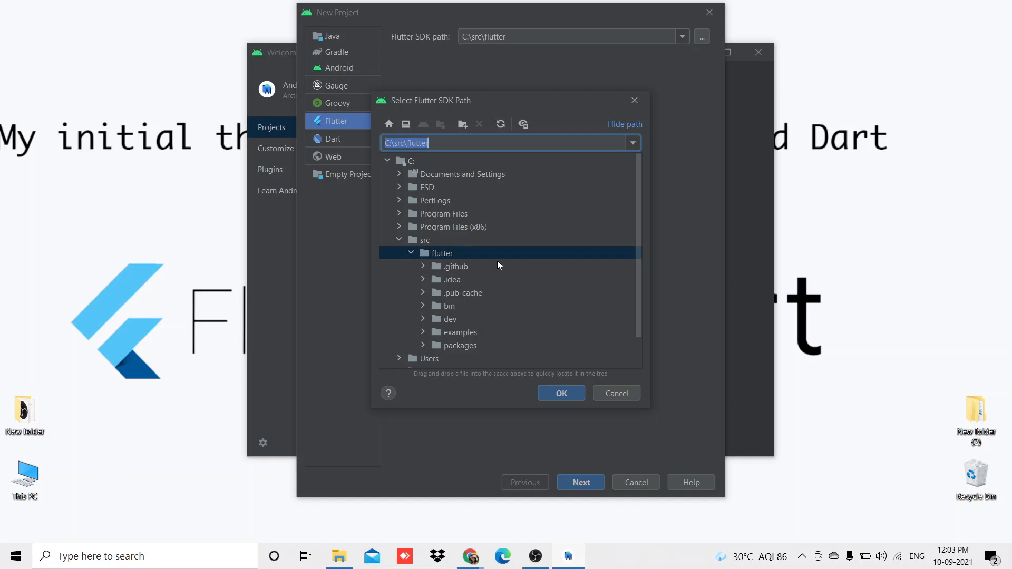
pyautogui.click(559, 394)
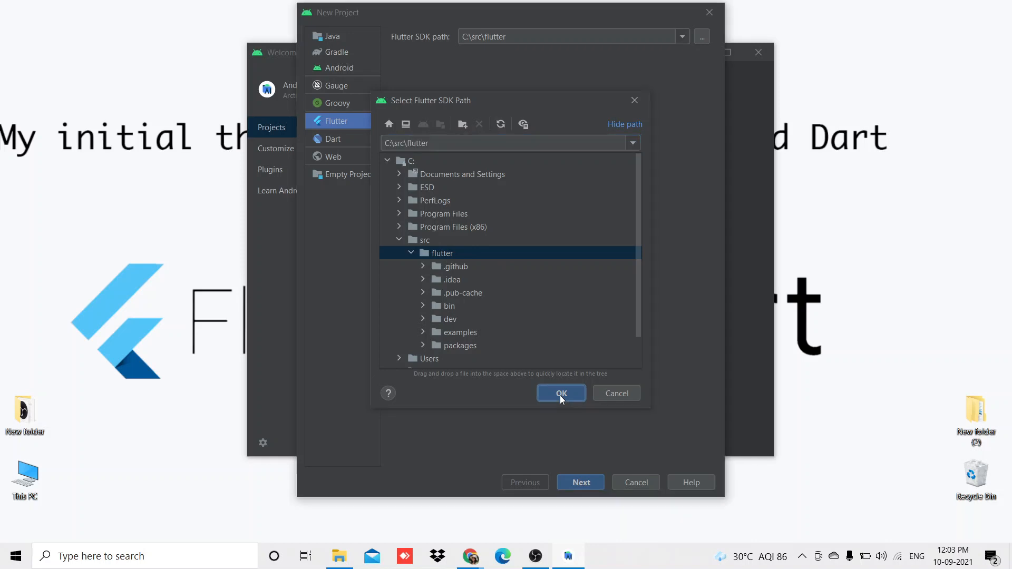
pyautogui.click(580, 482)
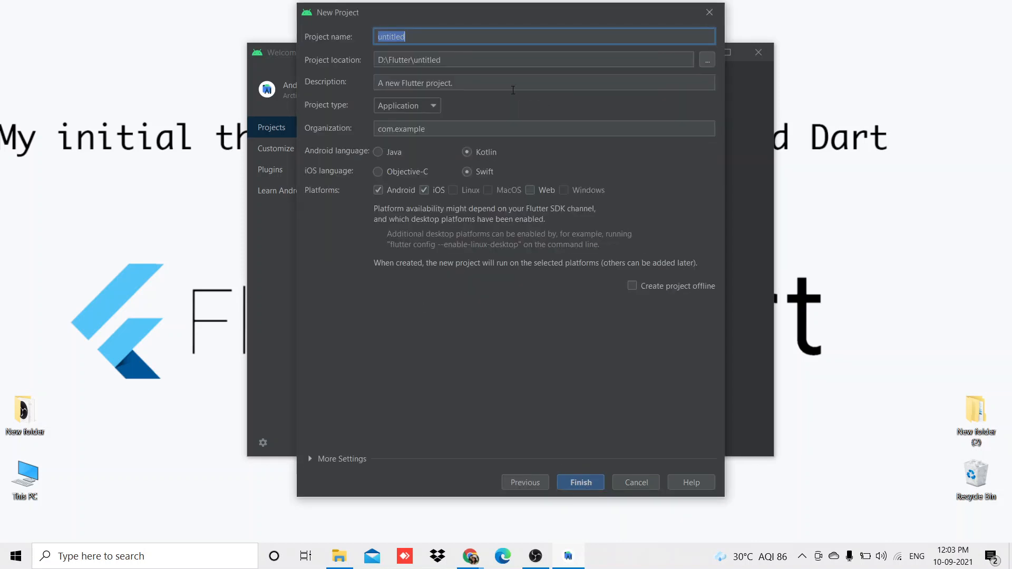
# Name the Flutter project testting_flutter and create it with the default settings.
pyautogui.write('test')
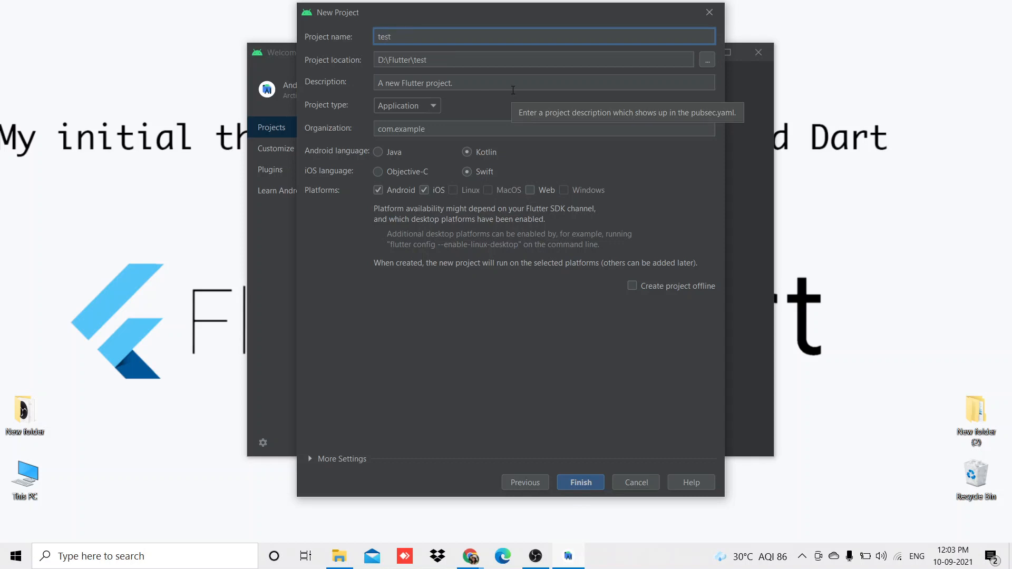
pyautogui.write('_')
pyautogui.press('BackSpace')
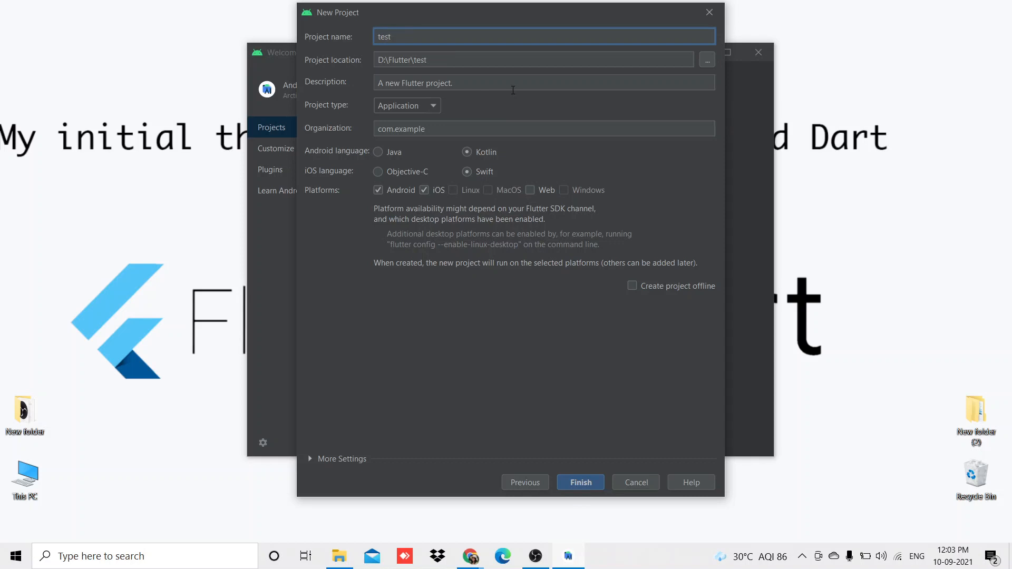
pyautogui.write('ting_flutter')
pyautogui.click(581, 483)
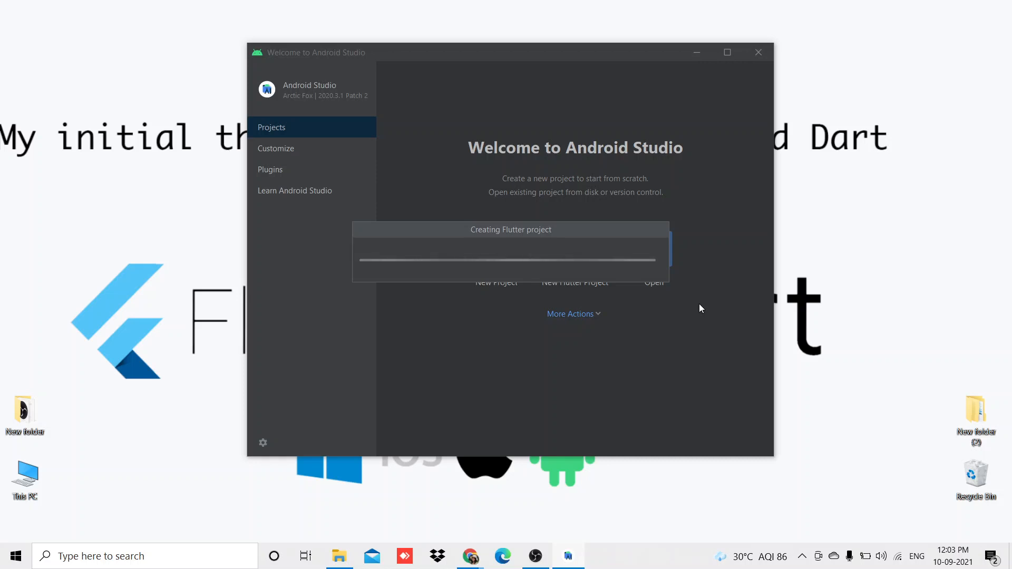
# Show the testting_flutter project files and open main.dart from the lib folder.
pyautogui.hotkey('alt', 'z')
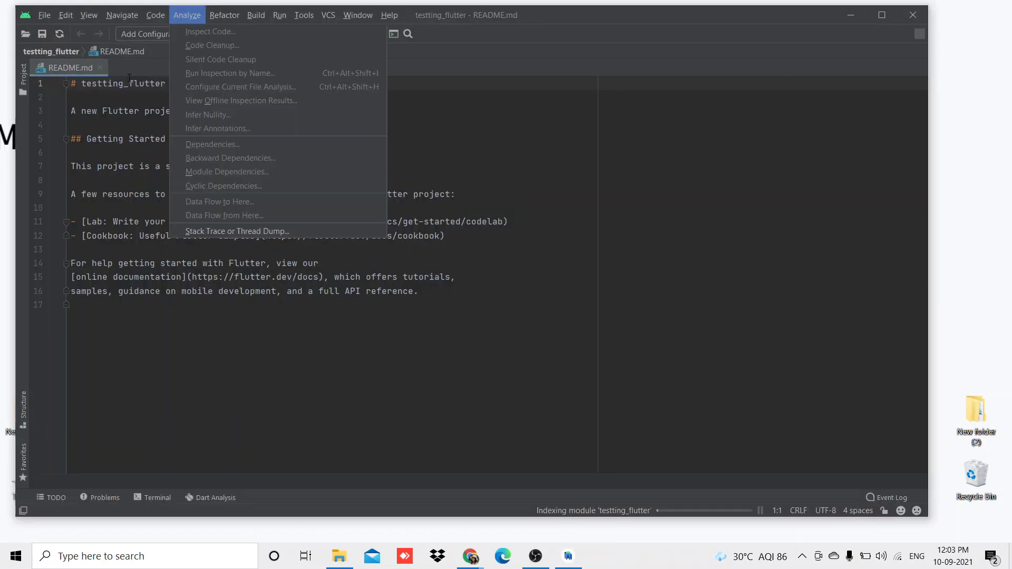
pyautogui.click(560, 180)
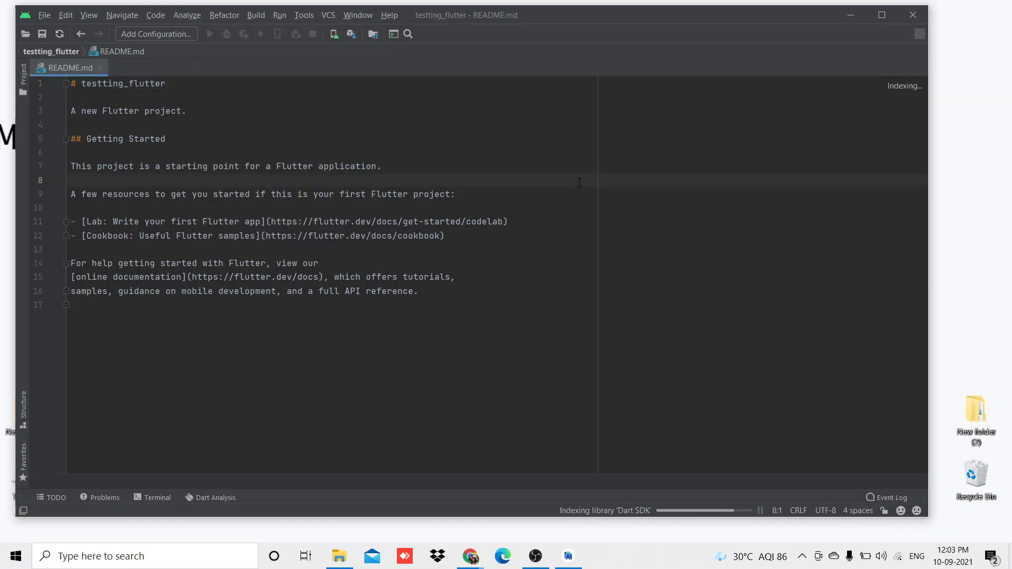
pyautogui.click(23, 81)
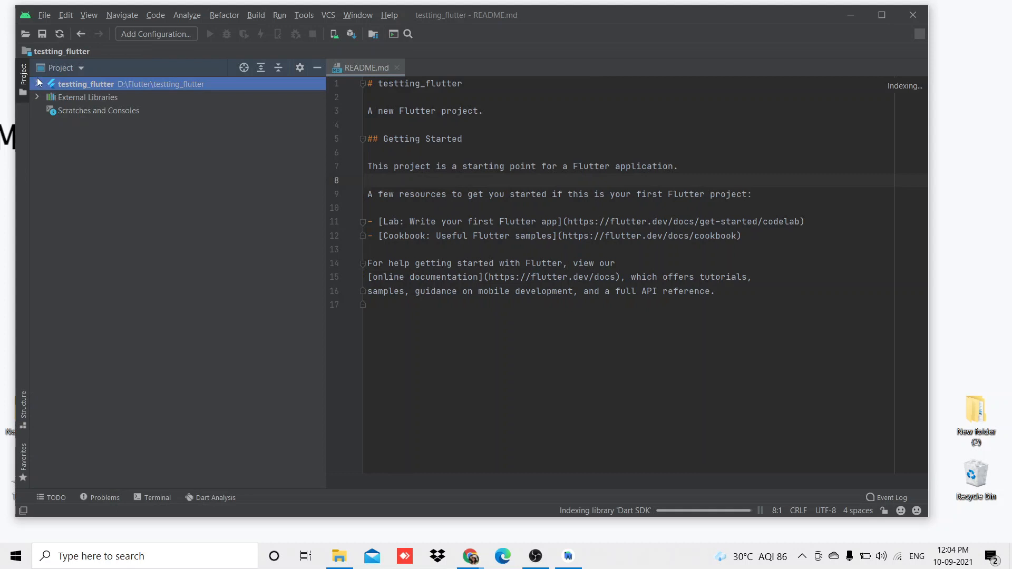
pyautogui.click(37, 85)
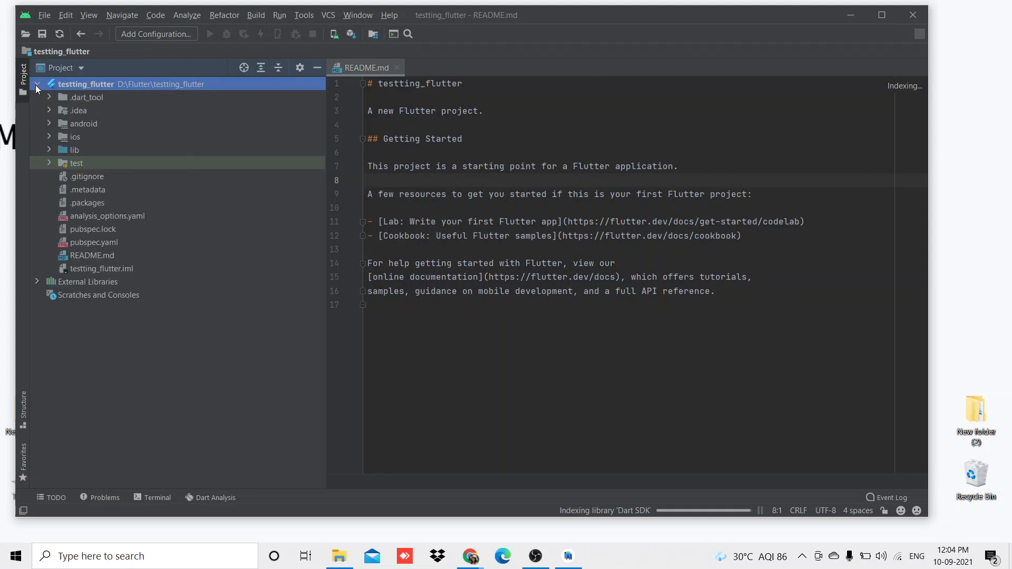
pyautogui.click(49, 150)
pyautogui.doubleClick(86, 163)
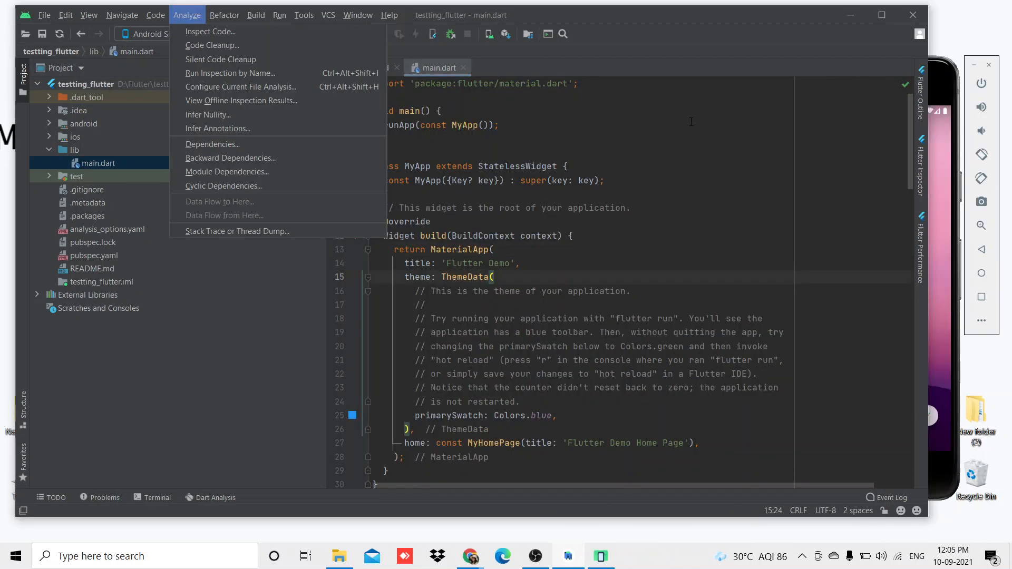
# Run main.dart on the Android SDK built for x86 mobile emulator.
pyautogui.click(626, 148)
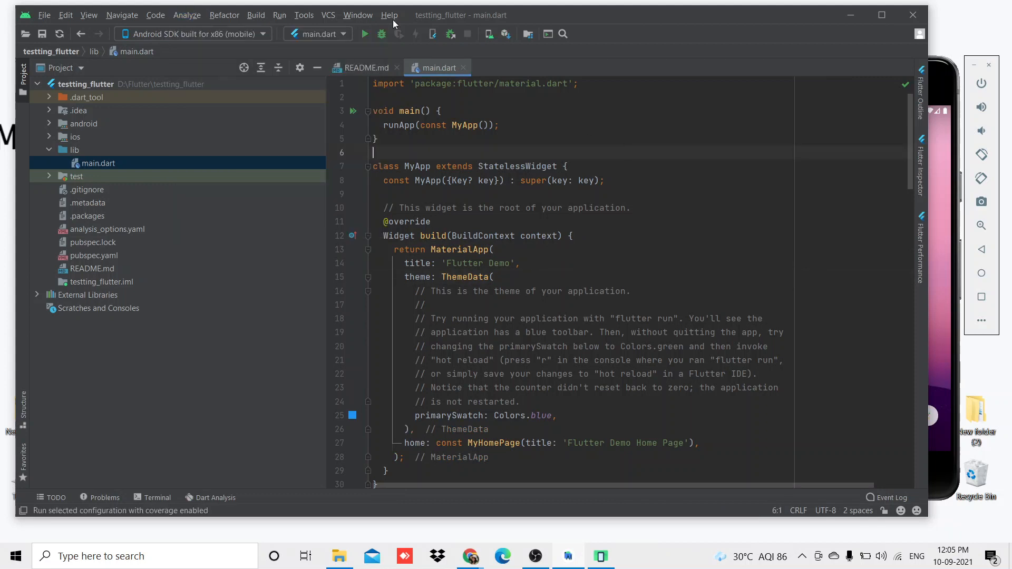
pyautogui.click(371, 32)
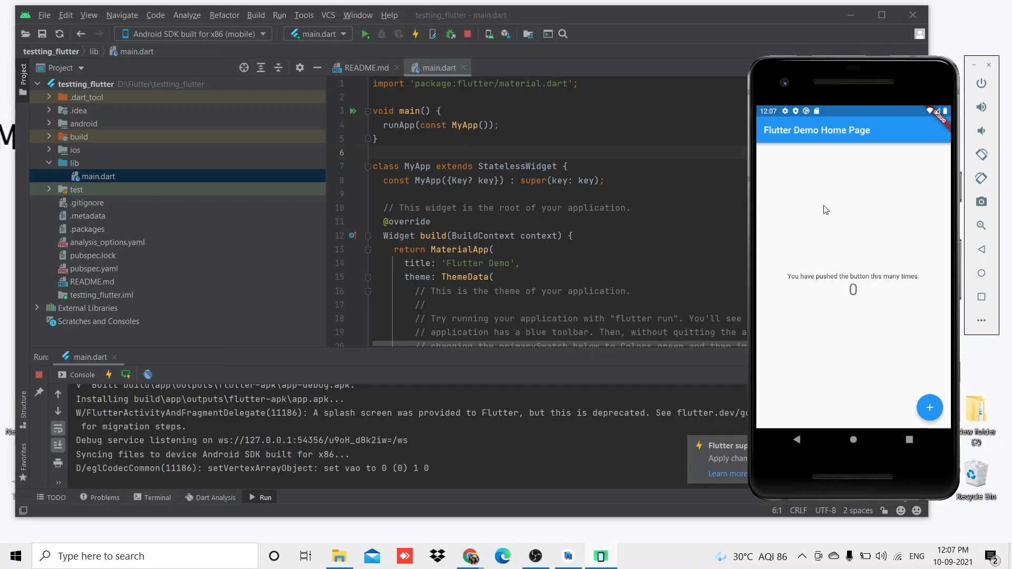
# Test the demo app's counter button in the emulator and look through the main.dart code.
pyautogui.click(929, 409)
pyautogui.click(929, 409)
pyautogui.scroll(-10, 464, 276)
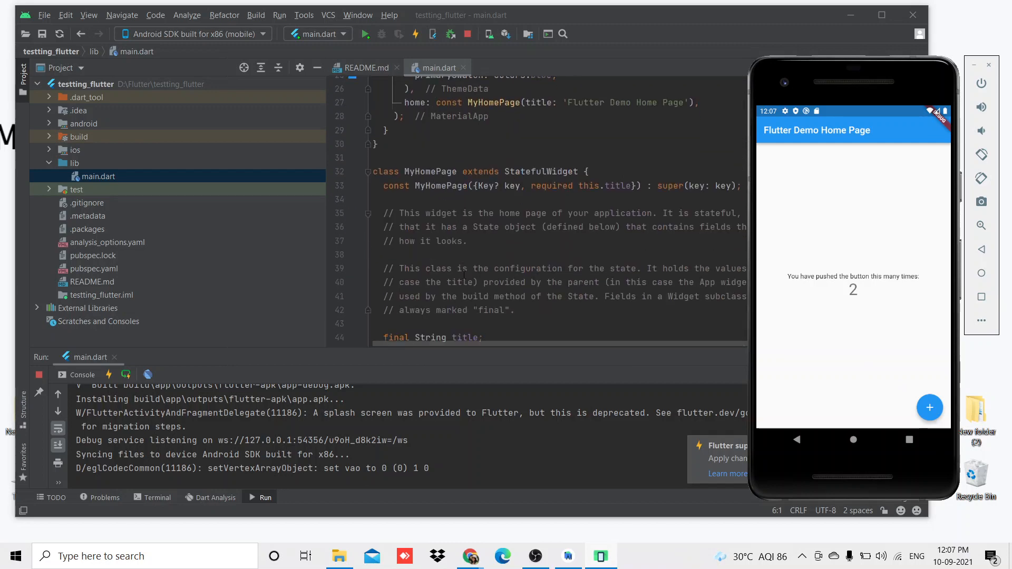
pyautogui.scroll(3, 463, 275)
pyautogui.scroll(9, 464, 276)
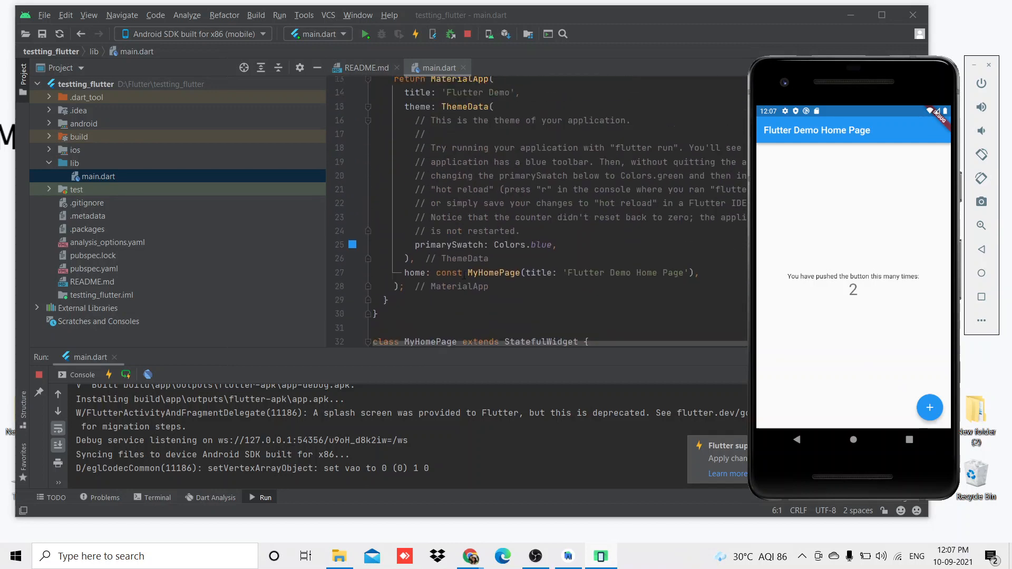